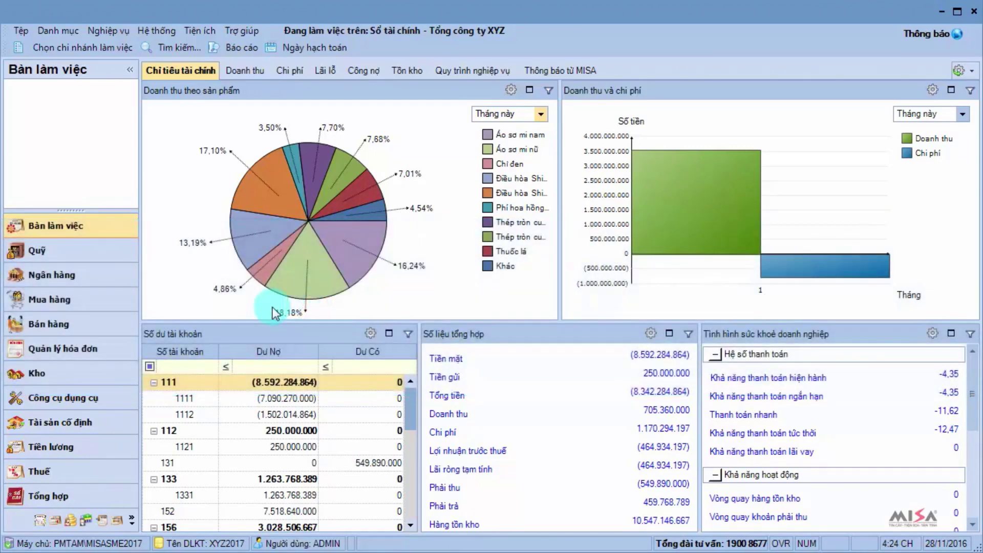
# Start a new quotation in the Bán hàng module for the customer Công ty TNHH Trần Anh
pyautogui.click(97, 325)
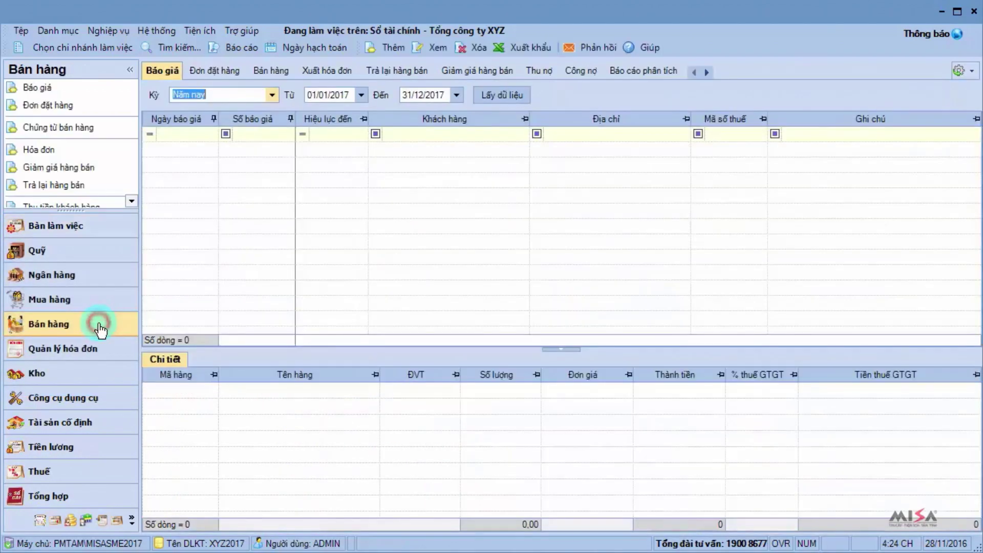
pyautogui.click(172, 75)
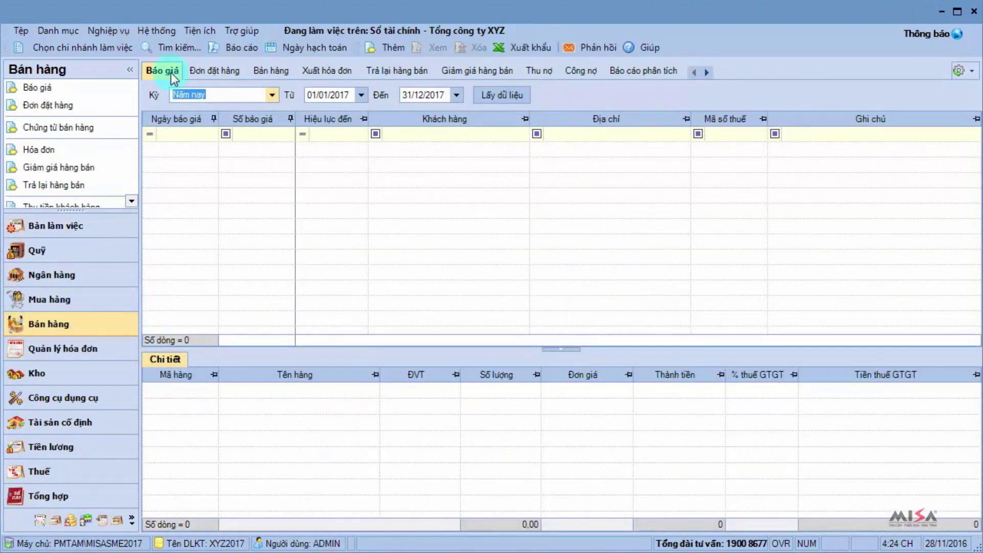
pyautogui.click(378, 48)
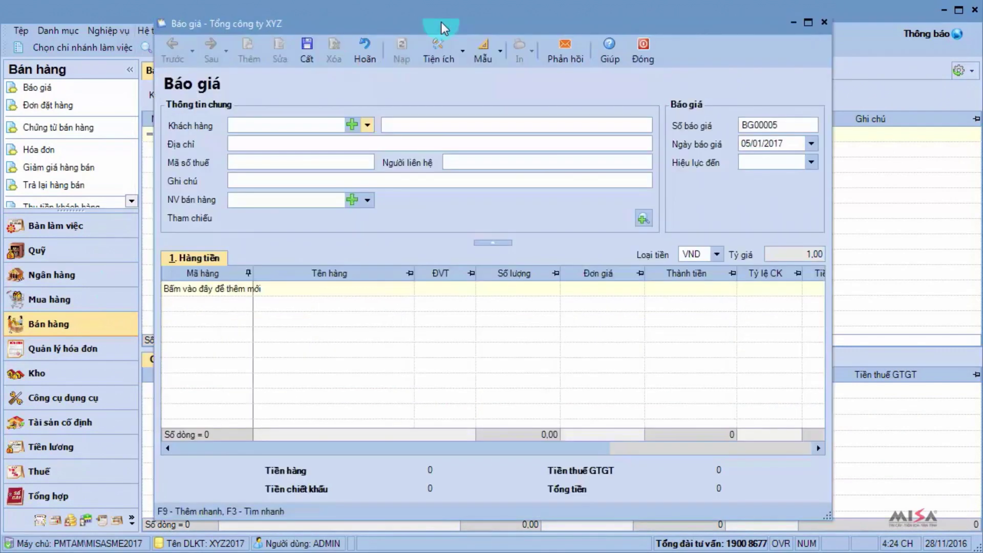
pyautogui.click(298, 124)
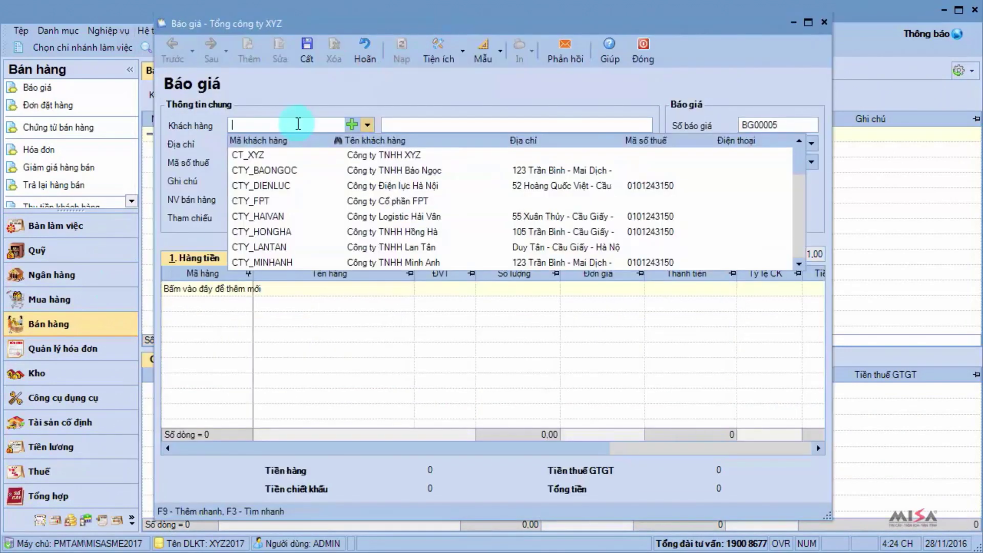
pyautogui.write('tran')
pyautogui.press('Return')
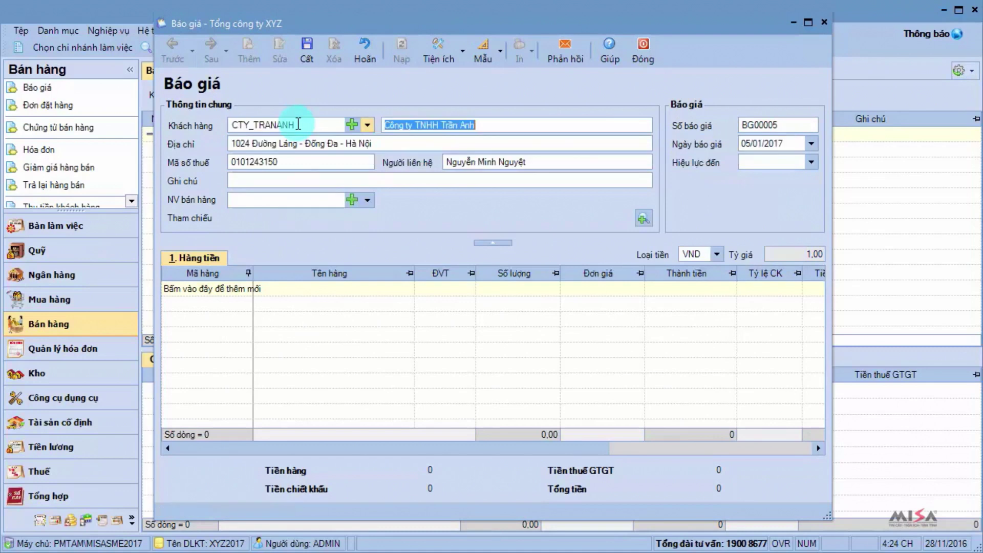
# Set the quotation's note to "Báo giá điều hòa Shimazu" and assign the second listed salesperson
pyautogui.click(275, 181)
pyautogui.write('Báo giá điều ho')
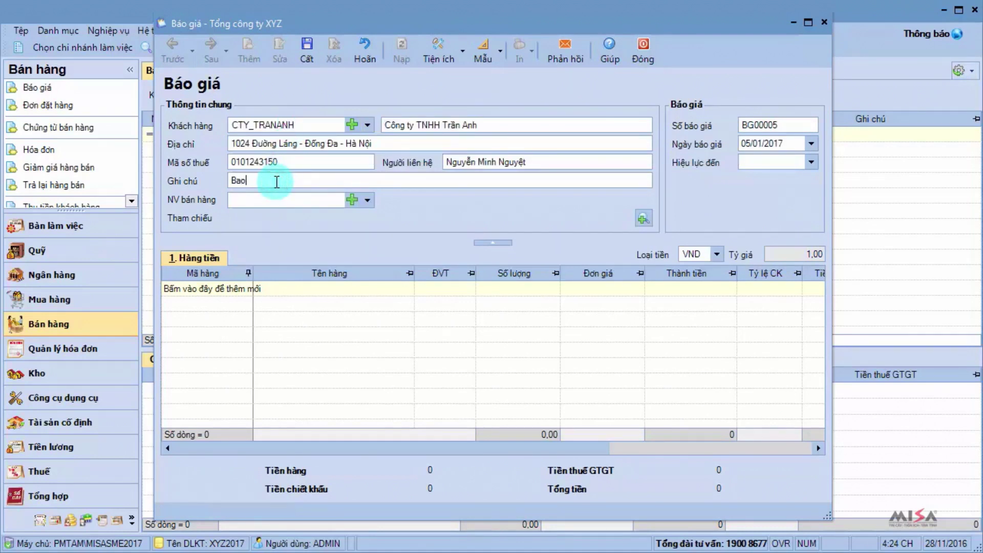
pyautogui.write('òa Shimazu')
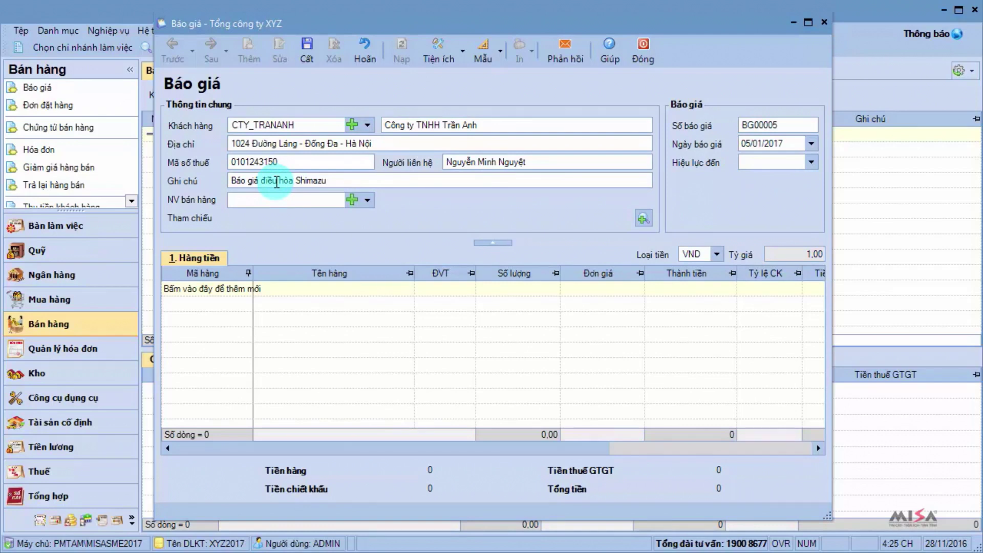
pyautogui.press('Tab')
pyautogui.click(373, 202)
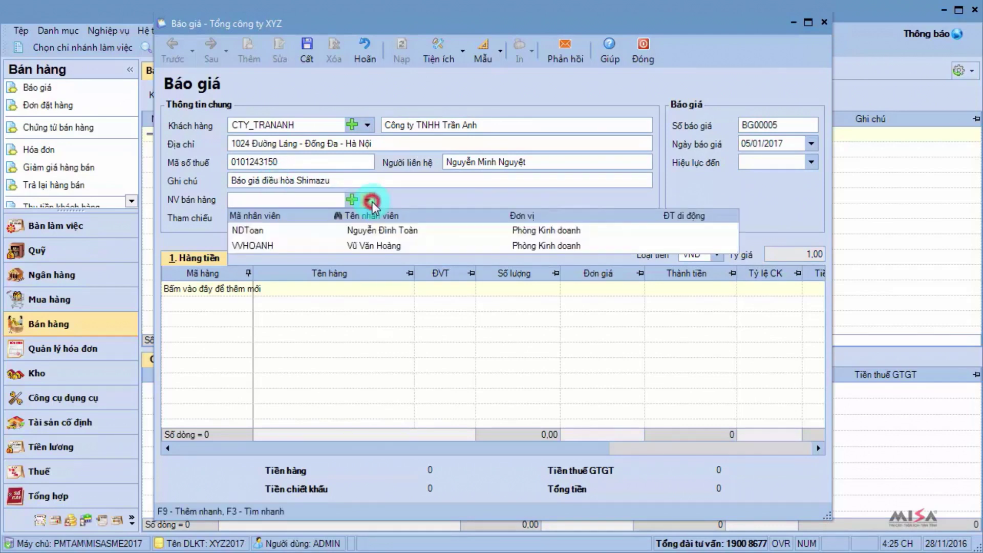
pyautogui.click(375, 242)
# Set the quotation's validity date (Hiệu lực đến) to 31/01/2017
pyautogui.press('Tab')
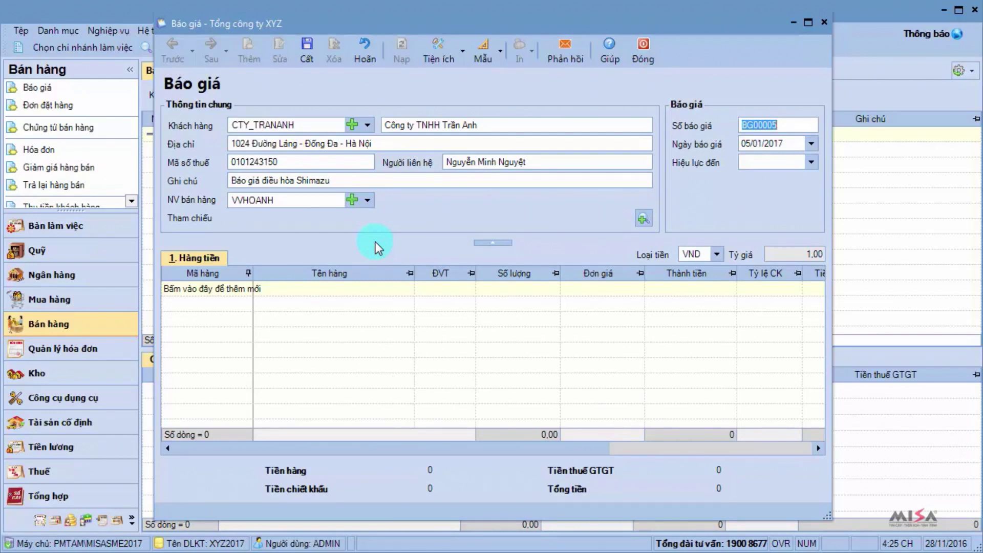
pyautogui.press('Tab')
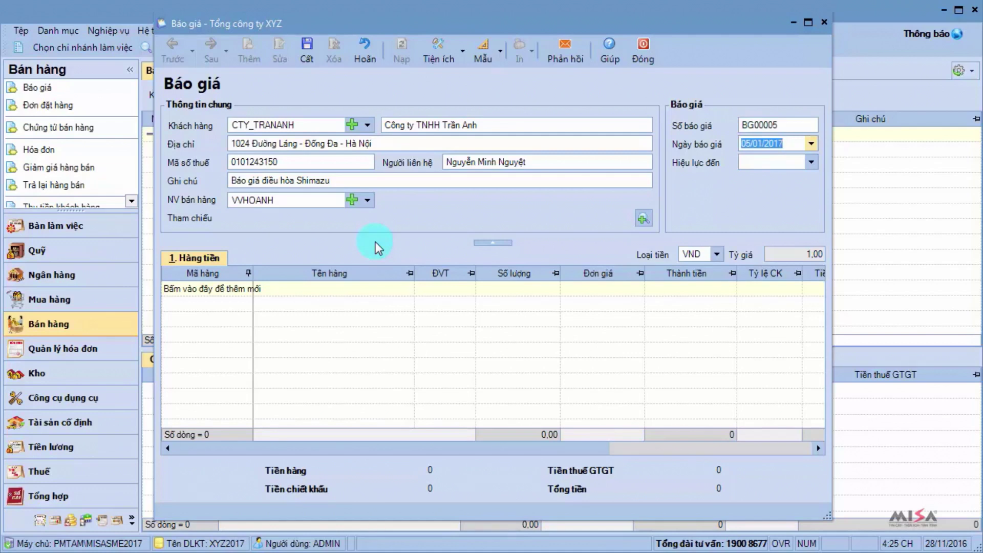
pyautogui.press('Tab')
pyautogui.write('31/01/')
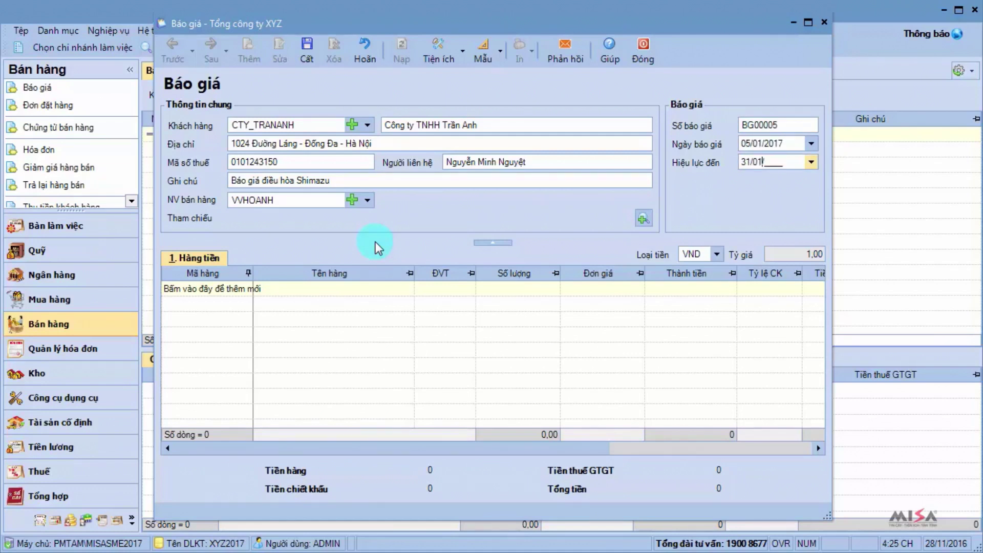
pyautogui.write('2017')
pyautogui.press('Tab')
# Add item DH_SHIMAZU as the first quotation line with quantity 20 and unit price 7.000.000
pyautogui.press('Tab')
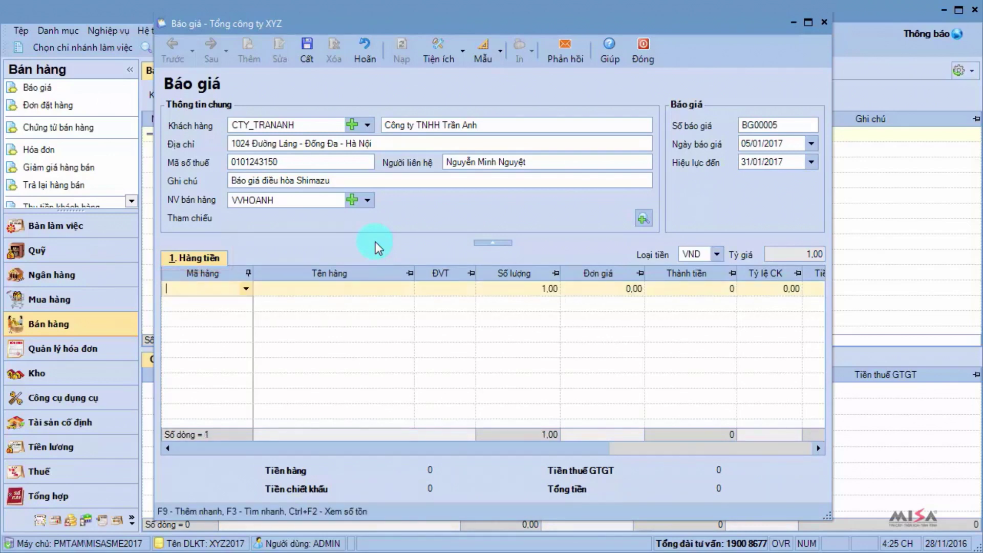
pyautogui.write('dh')
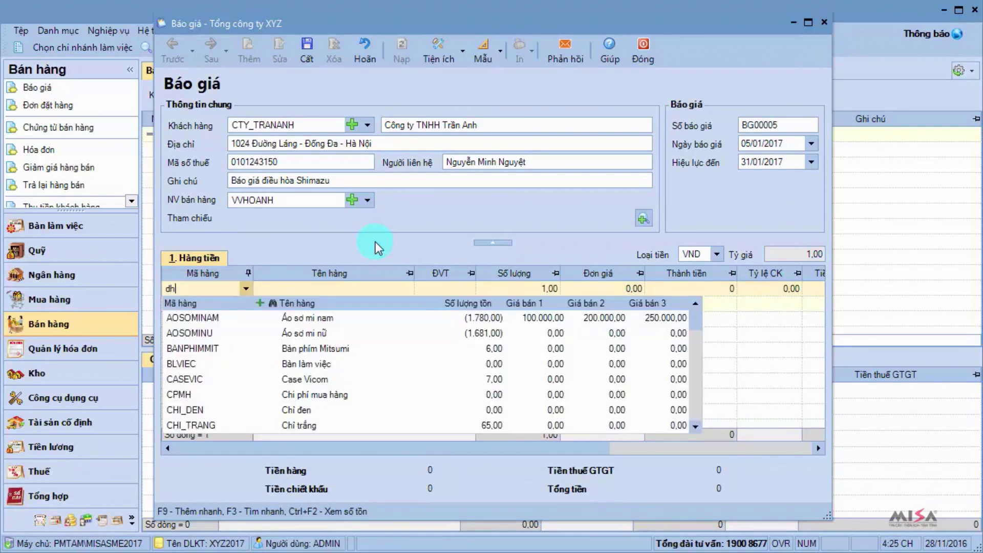
pyautogui.click(238, 309)
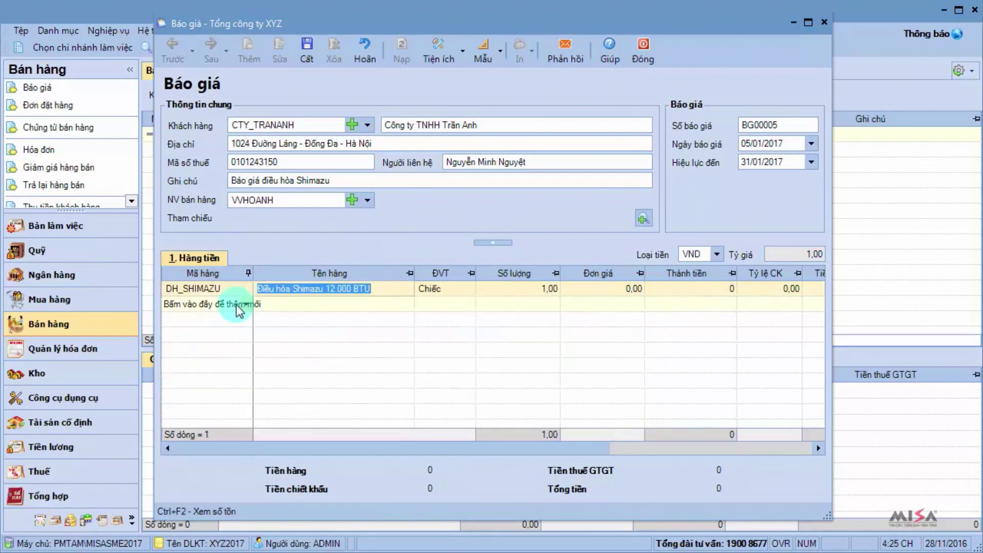
pyautogui.press('Tab')
pyautogui.press('Tab')
pyautogui.write('20')
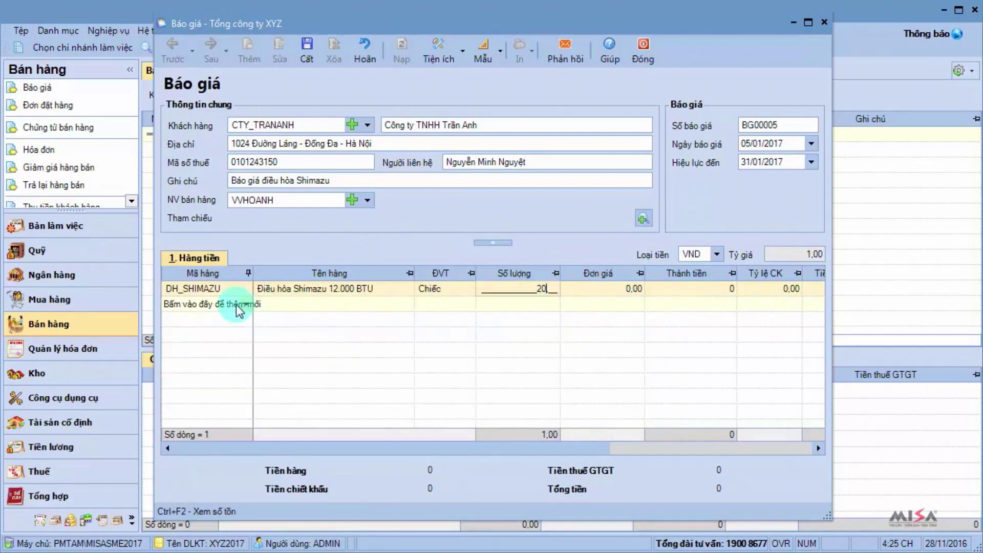
pyautogui.press('Tab')
pyautogui.write('7.00')
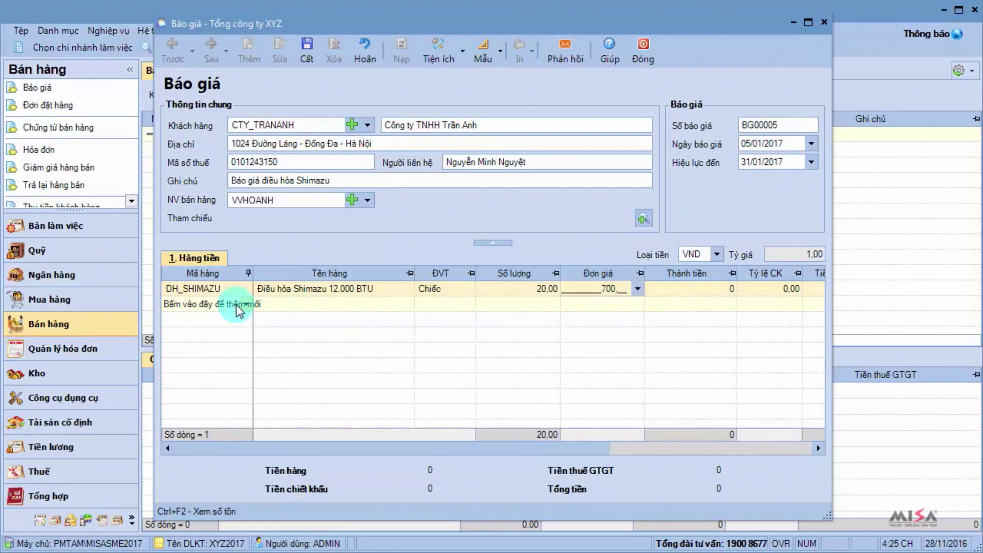
pyautogui.write('0.000')
# Set the VAT rate of the DH_SHIMAZU line to 10%
pyautogui.press('Tab')
pyautogui.press('Tab')
pyautogui.press('Tab')
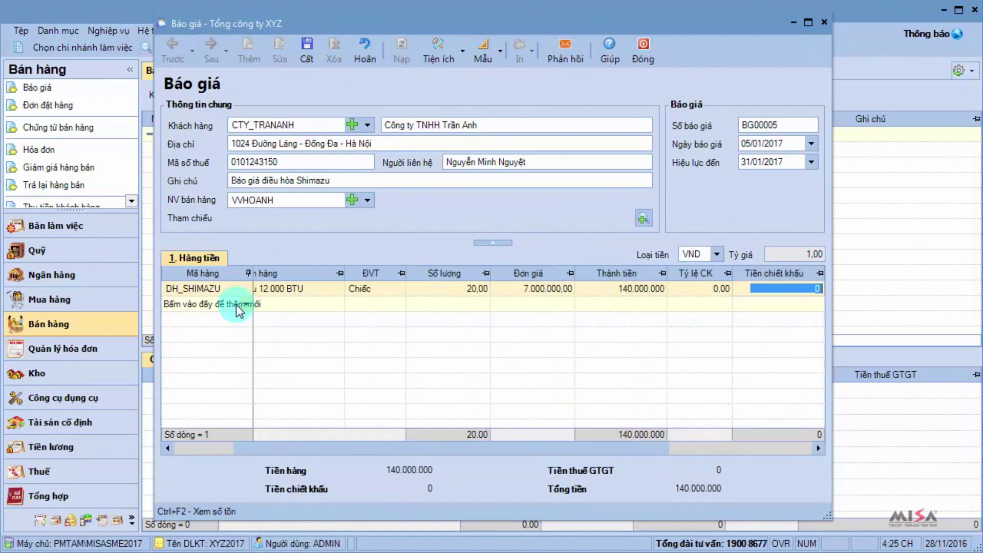
pyautogui.press('Tab')
pyautogui.write('10')
pyautogui.press('Tab')
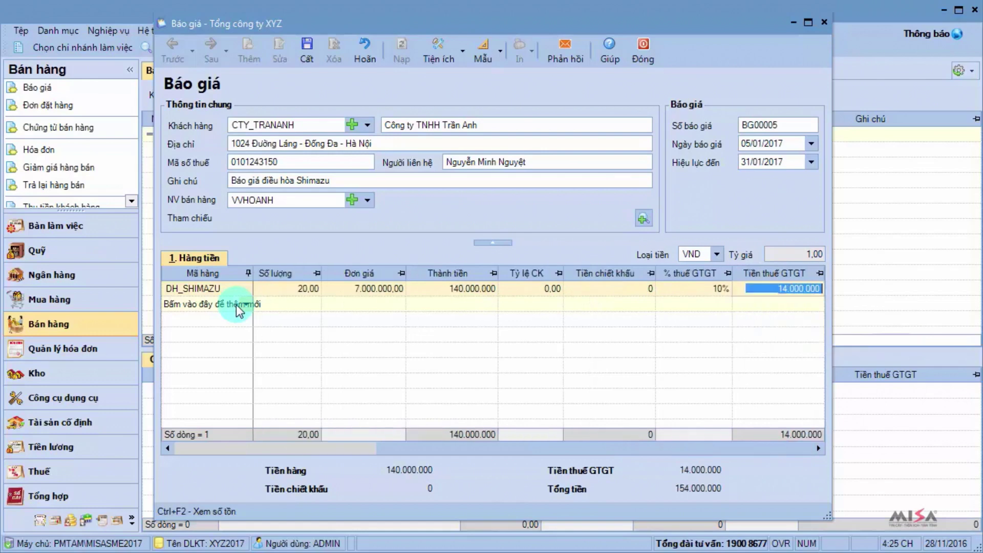
# Add item DH_SHIMAZU24 as the second quotation line with quantity 20 and unit price 10.000.000
pyautogui.click(239, 305)
pyautogui.click(238, 305)
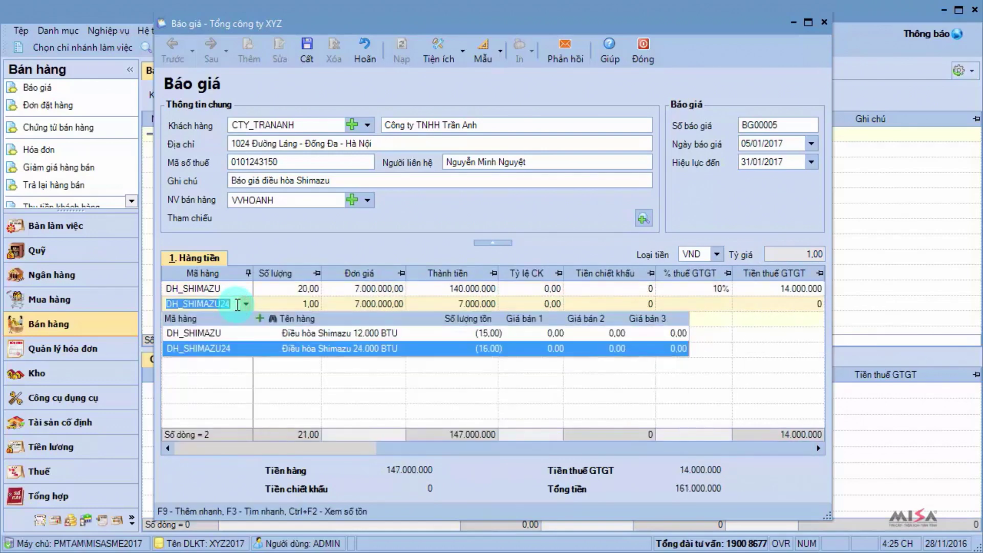
pyautogui.press('Return')
pyautogui.press('Tab')
pyautogui.write('20')
pyautogui.press('Tab')
pyautogui.write('10.000.00')
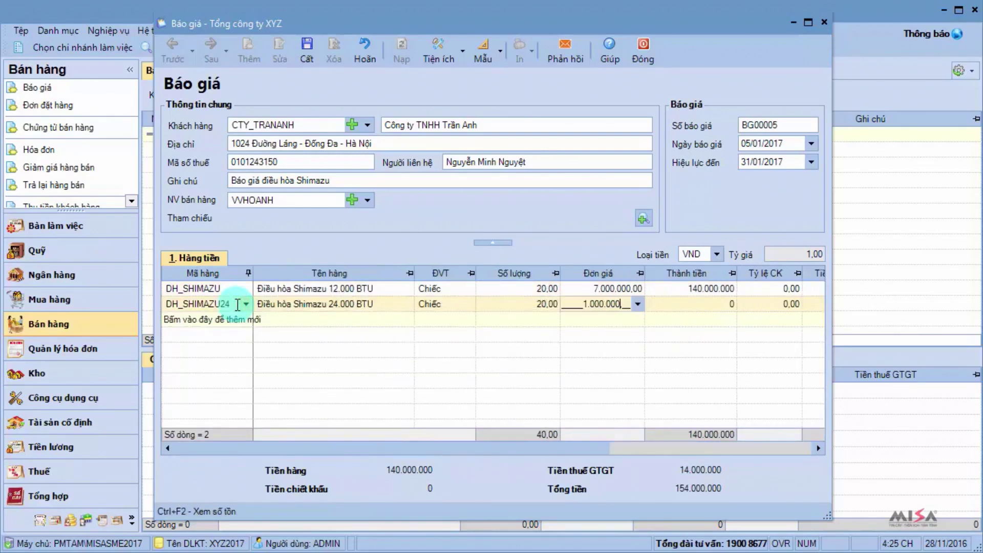
pyautogui.write('0')
# Set the VAT rate of the DH_SHIMAZU24 line to 10% and save the quotation
pyautogui.press('Tab')
pyautogui.write('10')
pyautogui.press('Tab')
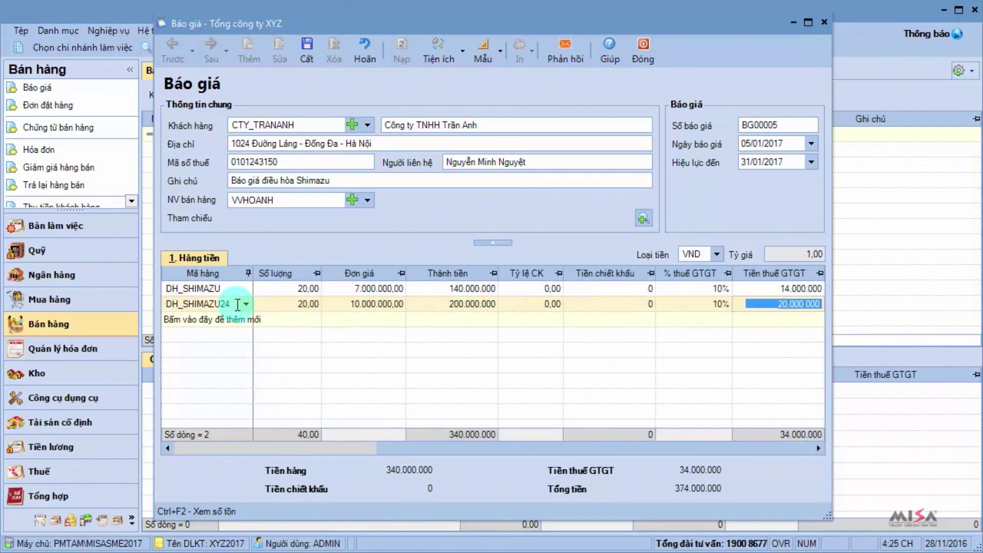
pyautogui.click(305, 56)
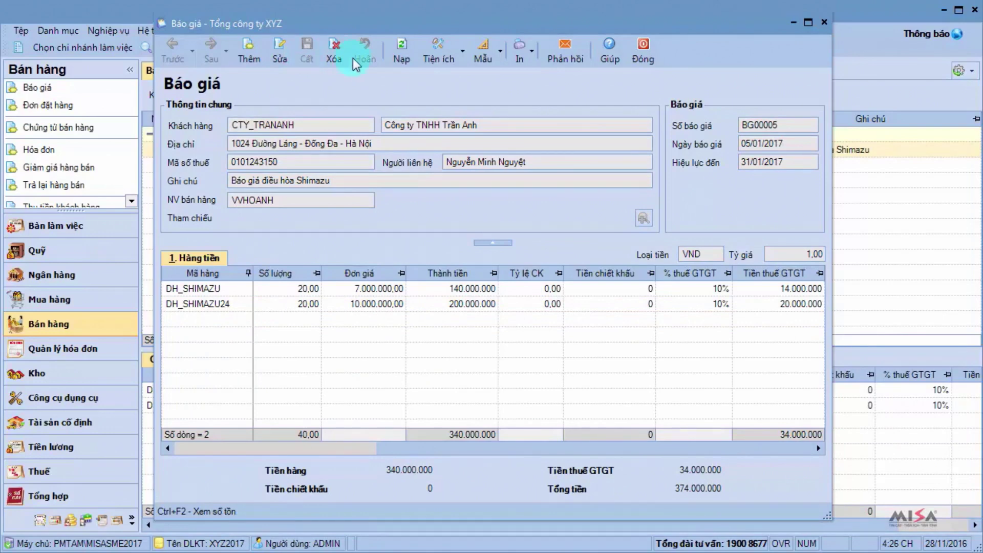
# Preview the printed form of the saved quotation with the Báo giá template, and close the preview and the quotation
pyautogui.click(528, 50)
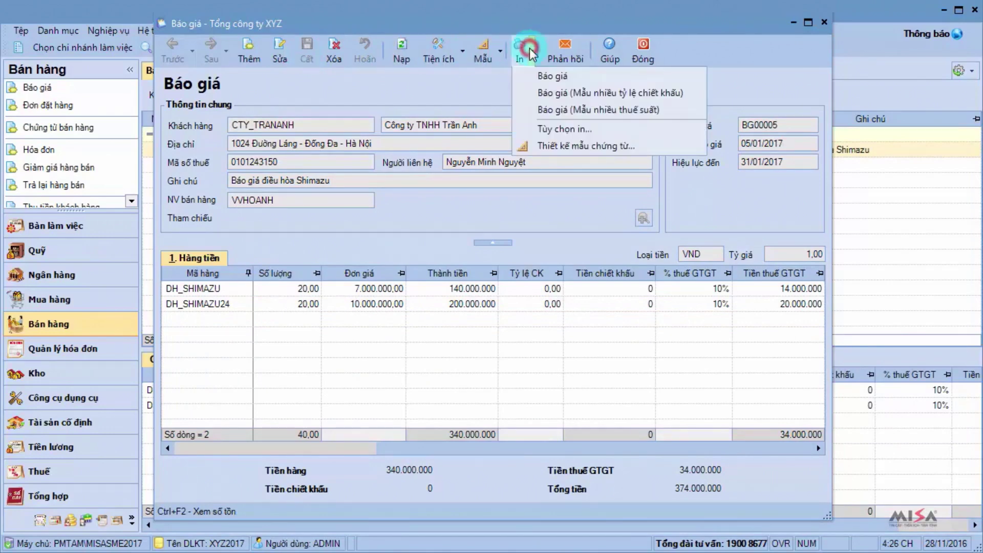
pyautogui.click(535, 74)
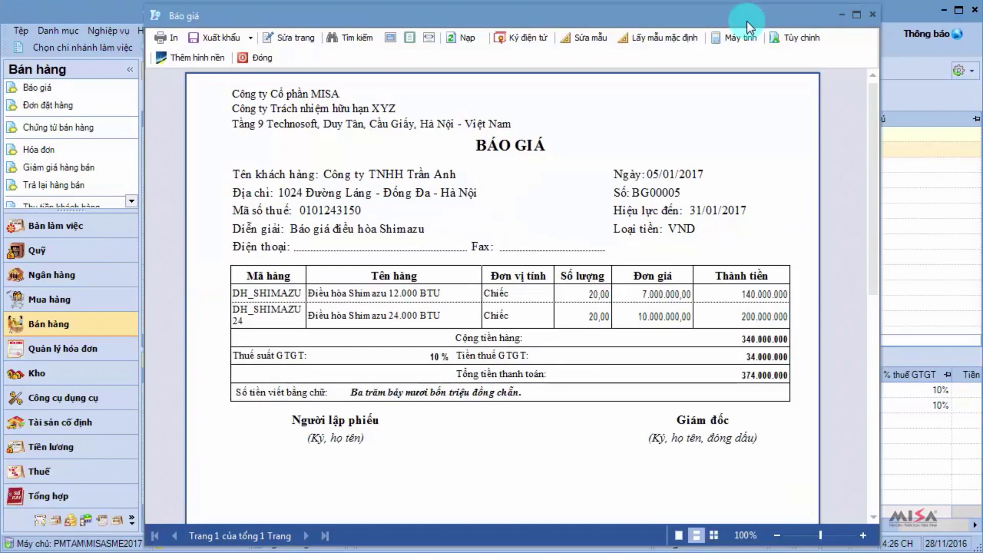
pyautogui.click(873, 14)
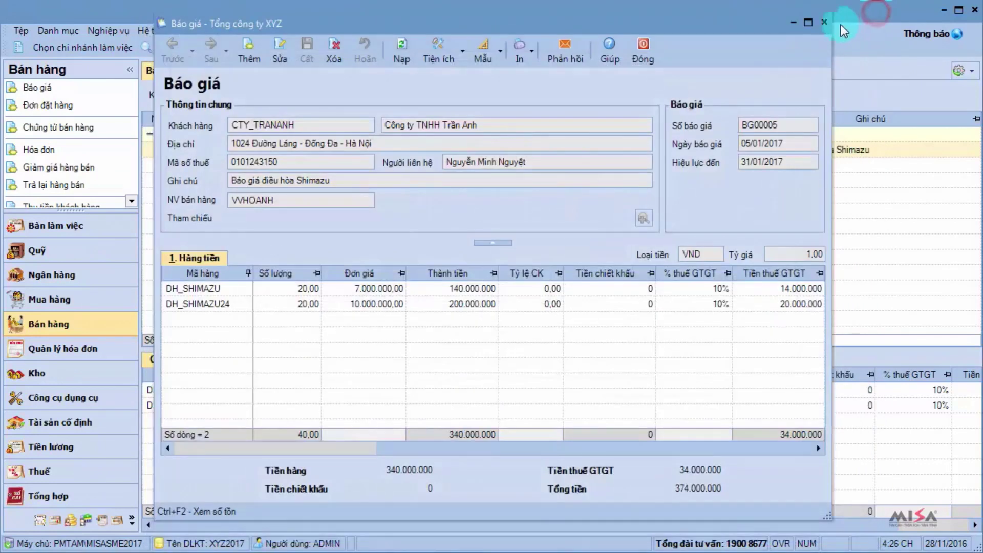
pyautogui.click(825, 23)
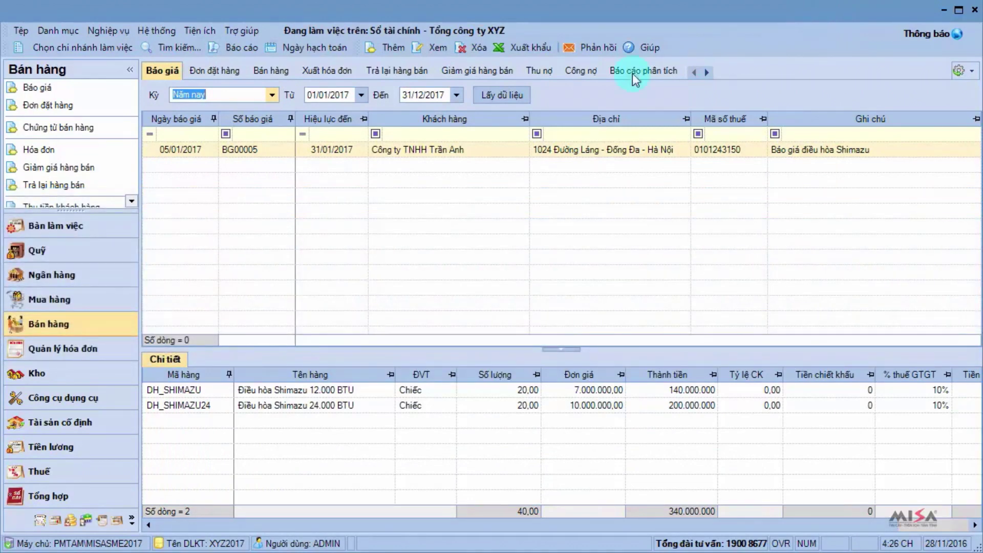
# Create a new sales voucher of type "Bán hàng hóa, dịch vụ trong nước" with immediate payment (Thu tiền ngay)
pyautogui.click(272, 72)
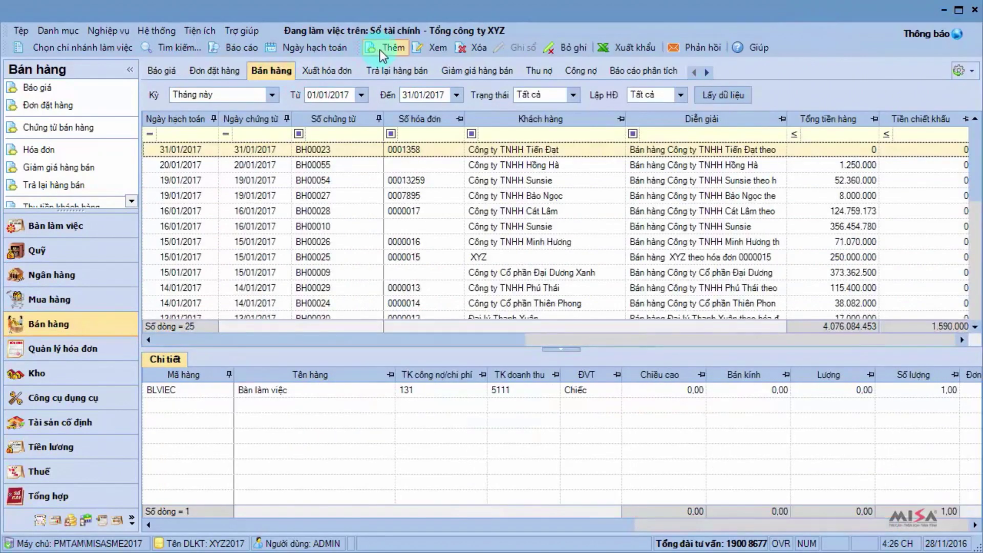
pyautogui.click(382, 51)
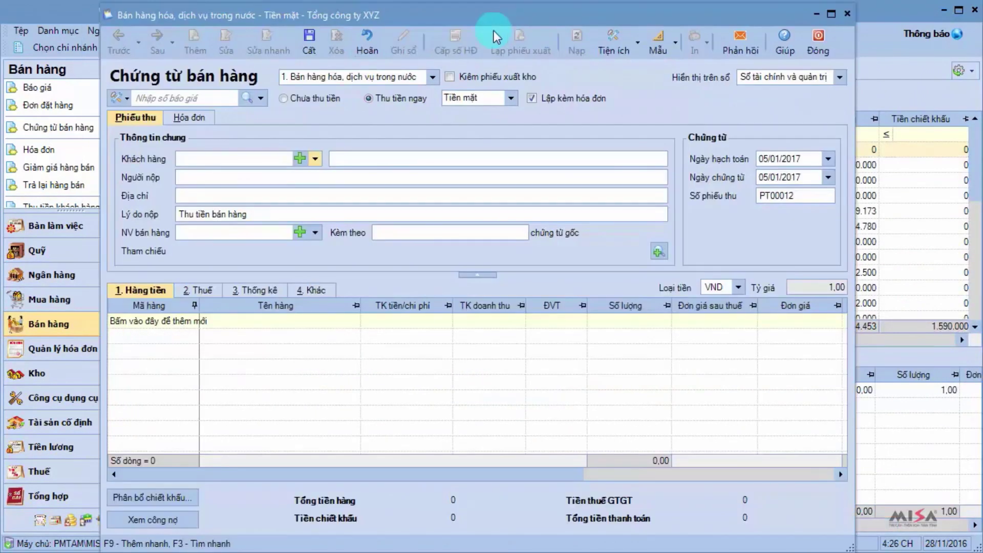
pyautogui.click(432, 77)
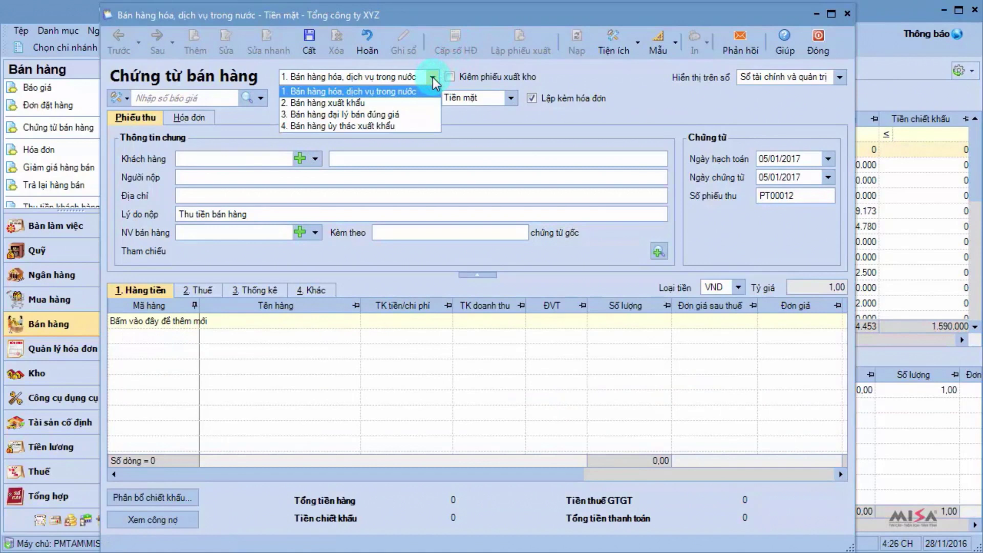
pyautogui.click(412, 92)
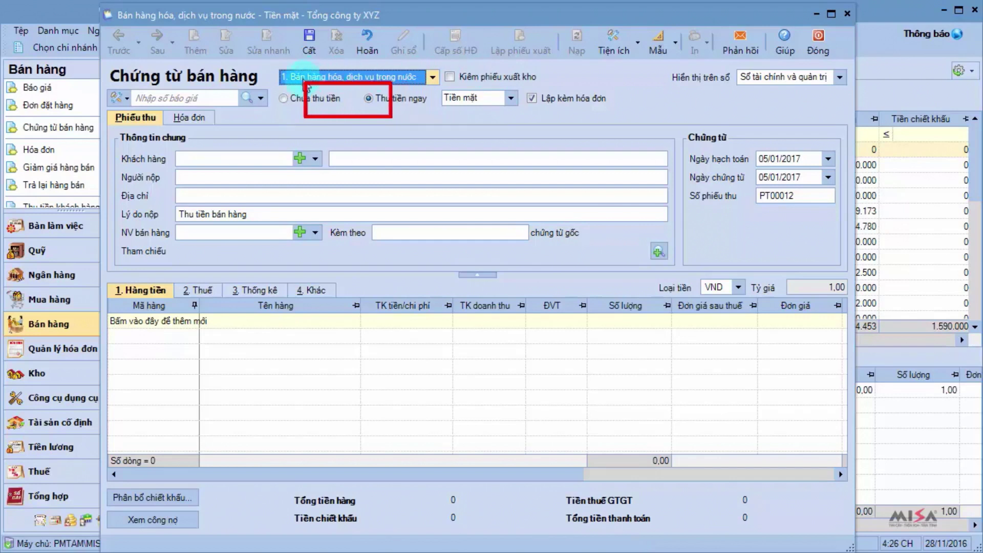
pyautogui.click(286, 98)
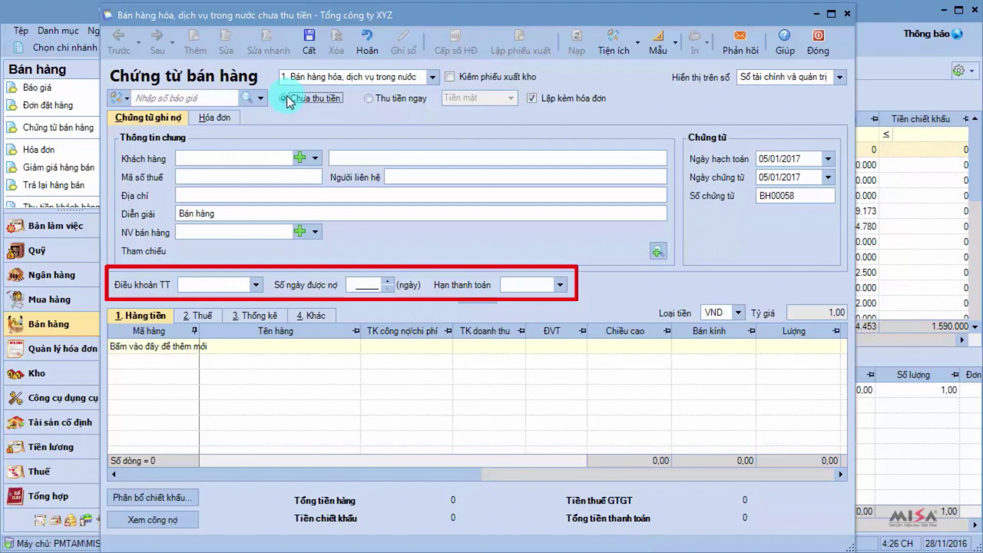
pyautogui.click(369, 97)
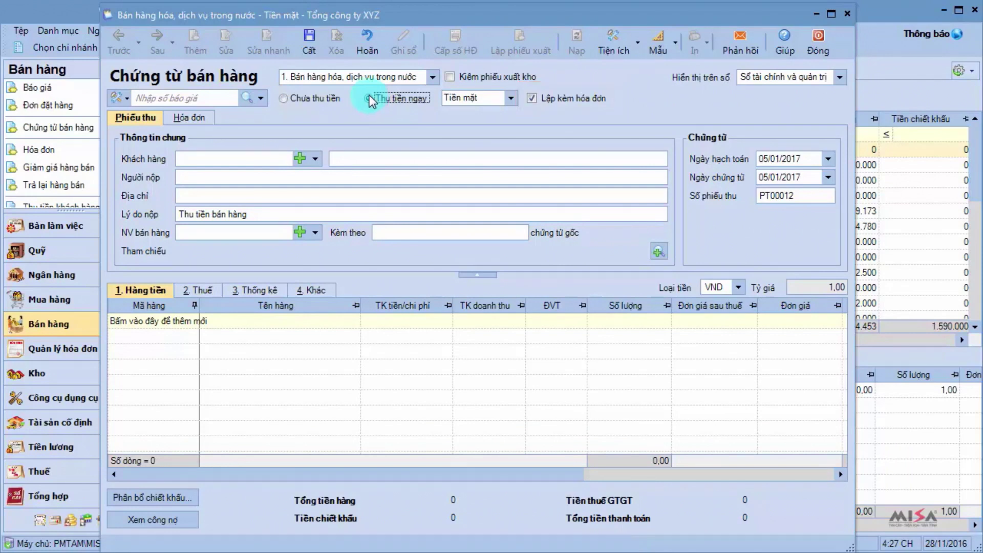
# Base the sales voucher on a quotation (Lập từ Báo giá) and retrieve this month's quotations for customer Công ty TNHH Trần Anh
pyautogui.click(122, 97)
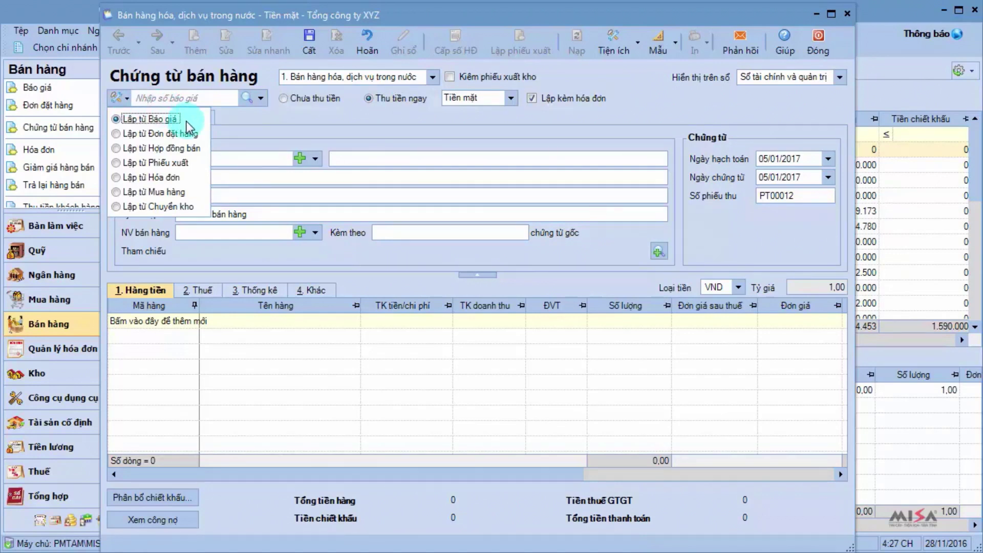
pyautogui.click(260, 98)
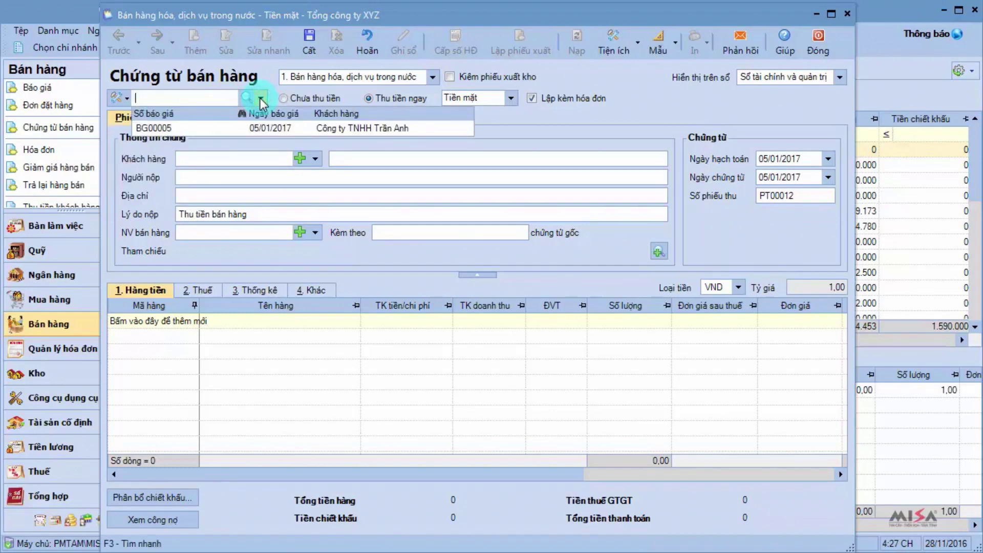
pyautogui.click(249, 98)
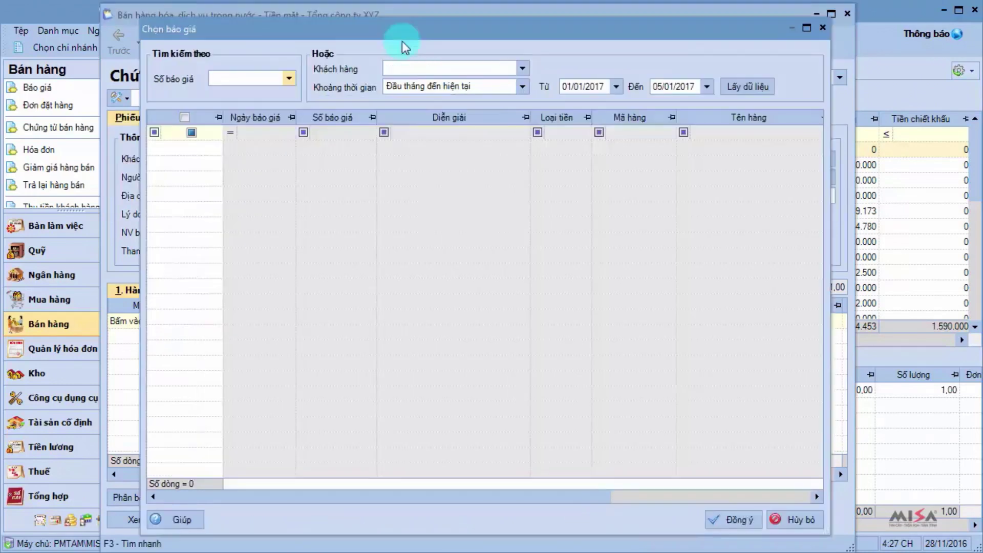
pyautogui.click(402, 68)
pyautogui.write('tran')
pyautogui.press('Tab')
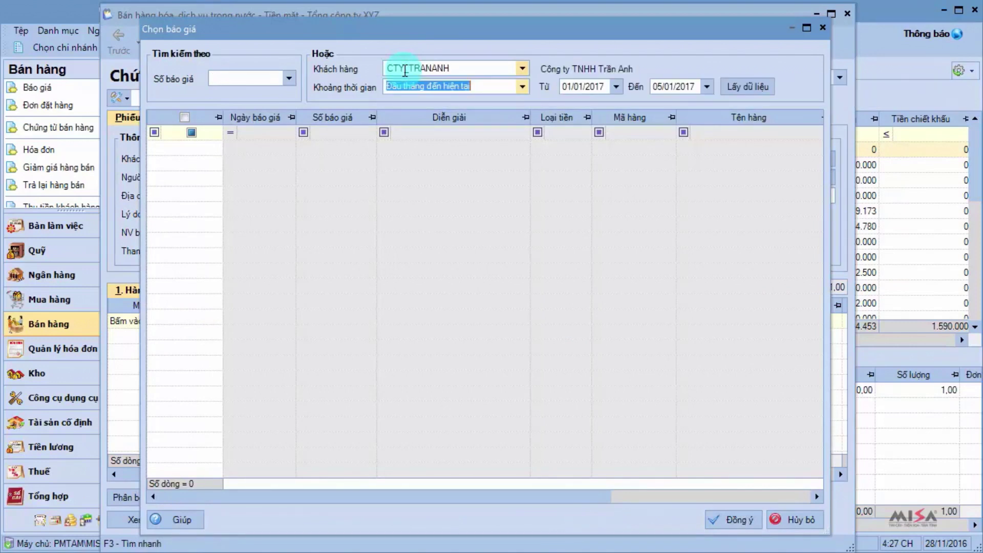
pyautogui.click(747, 87)
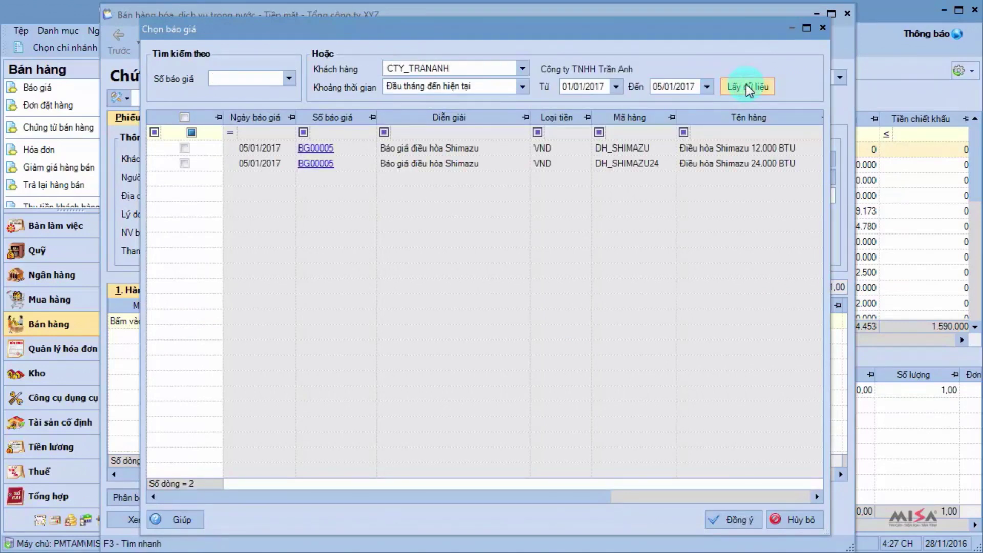
# Load the DH_SHIMAZU and DH_SHIMAZU24 quotation lines into the sales voucher and save the voucher
pyautogui.click(184, 148)
pyautogui.click(184, 163)
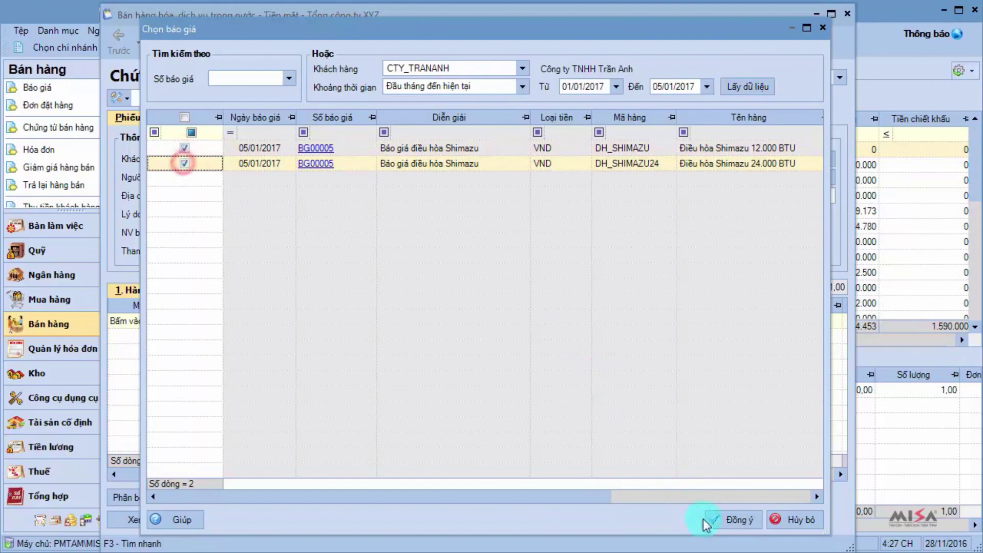
pyautogui.click(713, 520)
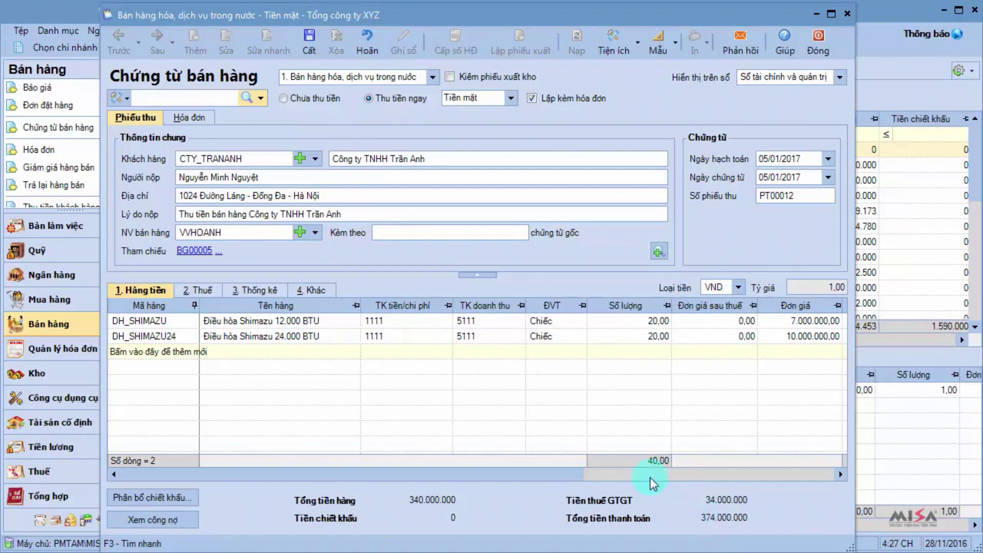
pyautogui.click(309, 38)
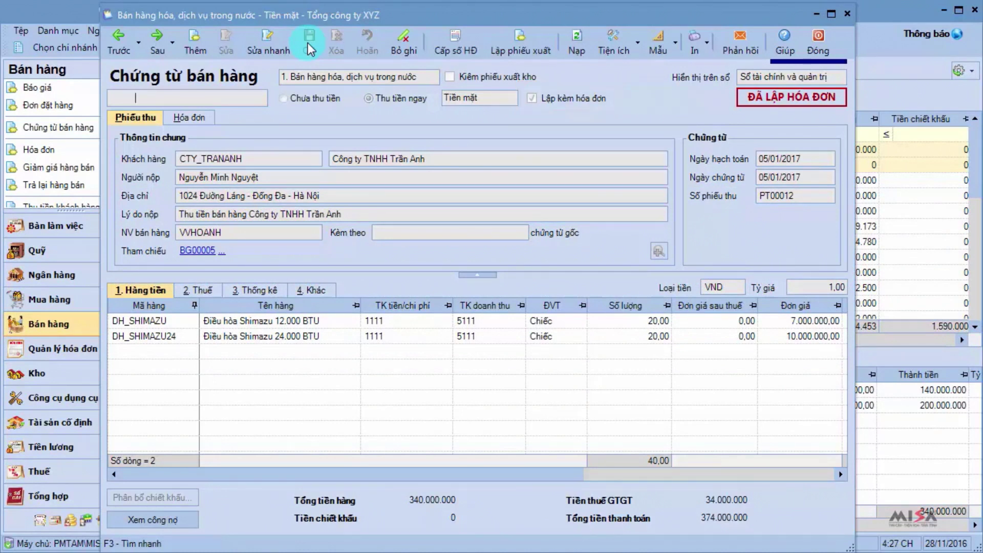
# Issue an invoice number for the sales voucher's attached invoice with form 01GTKT3/001, series AB/15T and date 05/01/2017
pyautogui.click(209, 121)
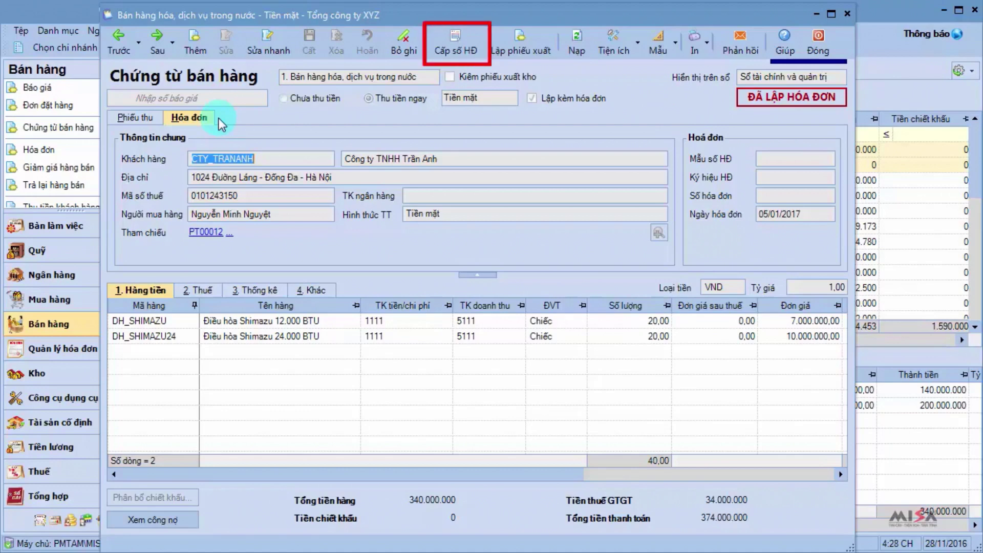
pyautogui.click(445, 57)
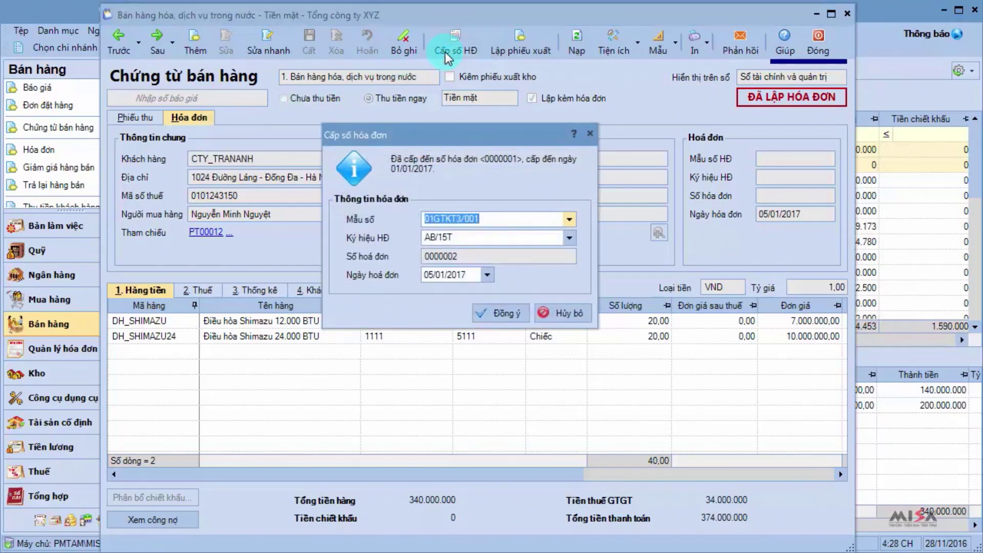
pyautogui.click(493, 313)
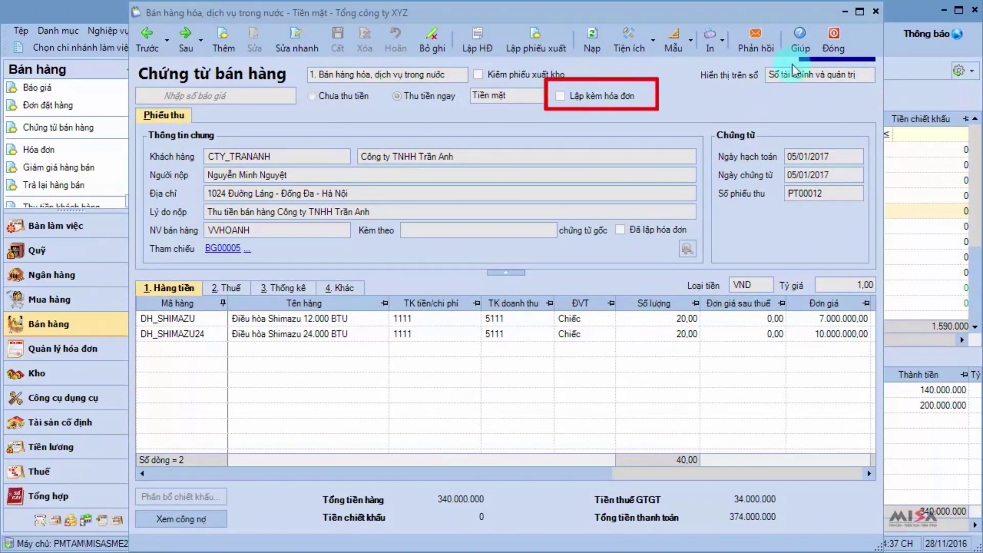
# Close the voucher without an attached invoice, create a separate invoice from sales voucher PT00012, and save it
pyautogui.click(823, 45)
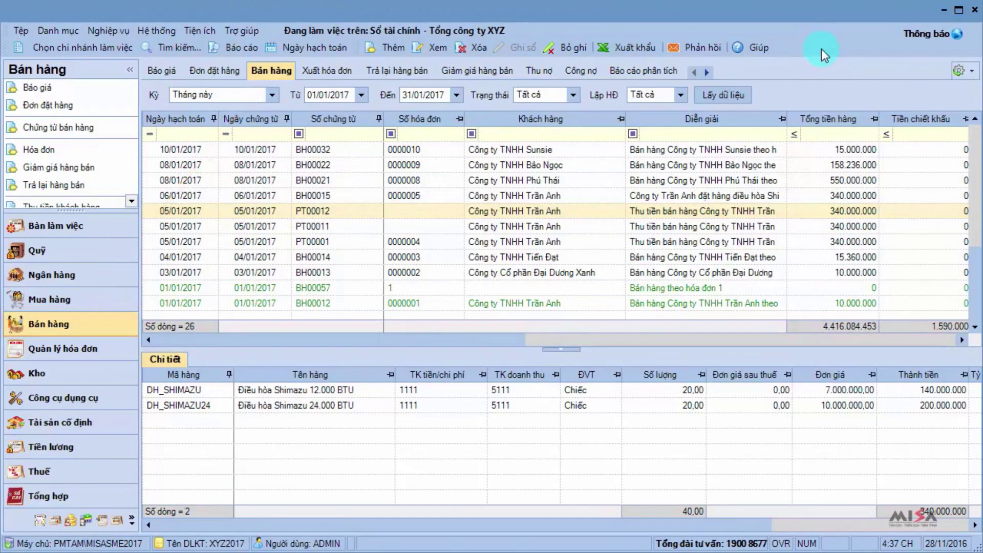
pyautogui.rightClick(498, 210)
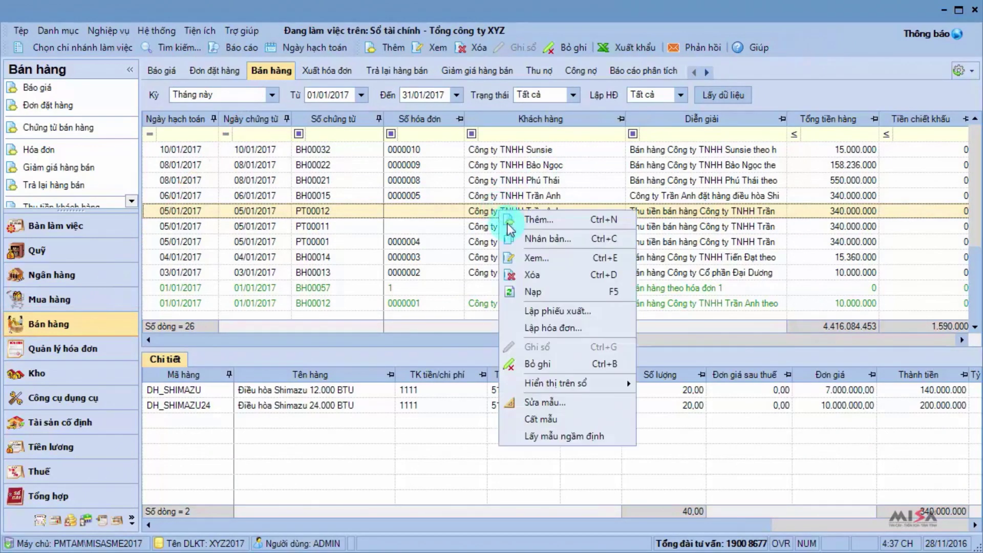
pyautogui.click(541, 328)
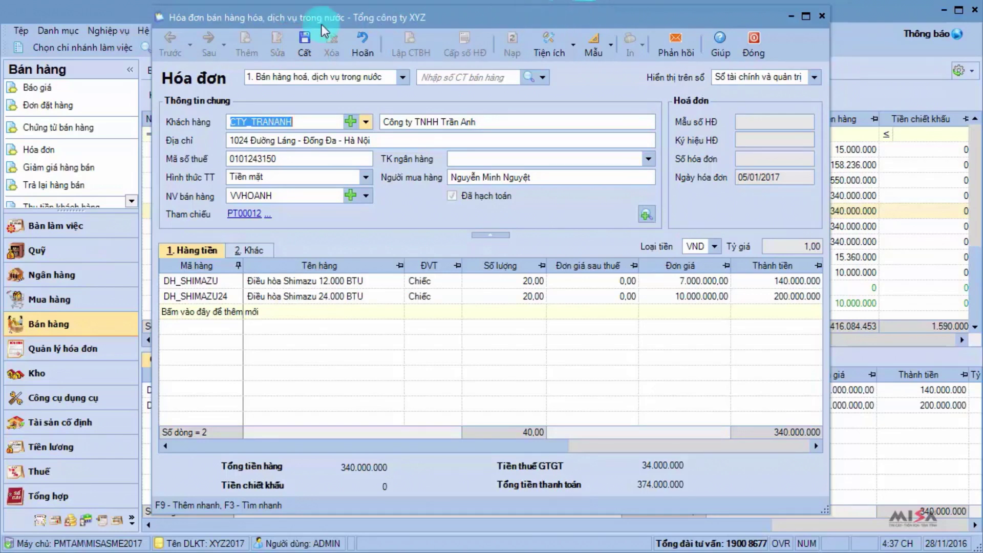
pyautogui.click(307, 41)
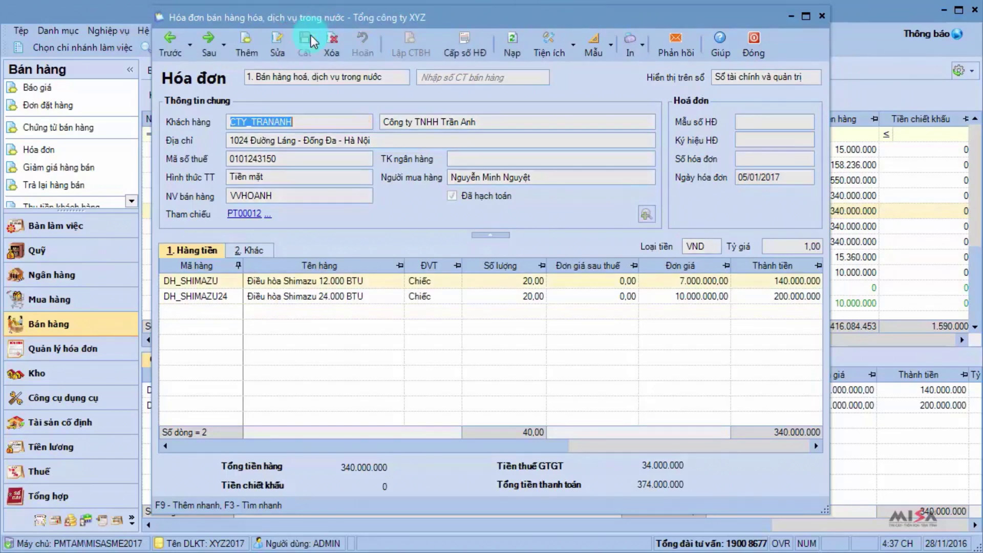
# Issue a number for the separate invoice using form 01GTKT3/001, series AB/15T and date 05/01/2017, and close the sales voucher
pyautogui.click(478, 51)
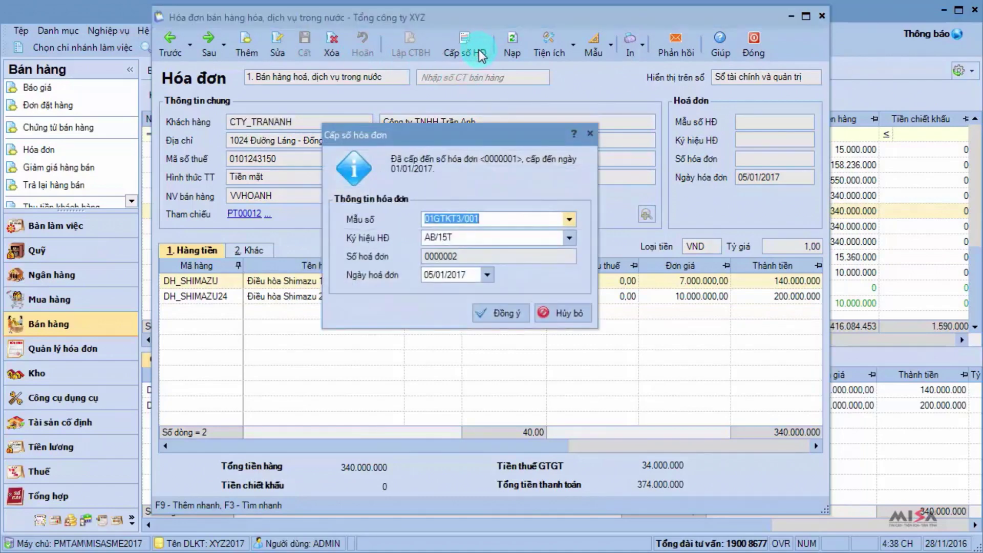
pyautogui.click(501, 313)
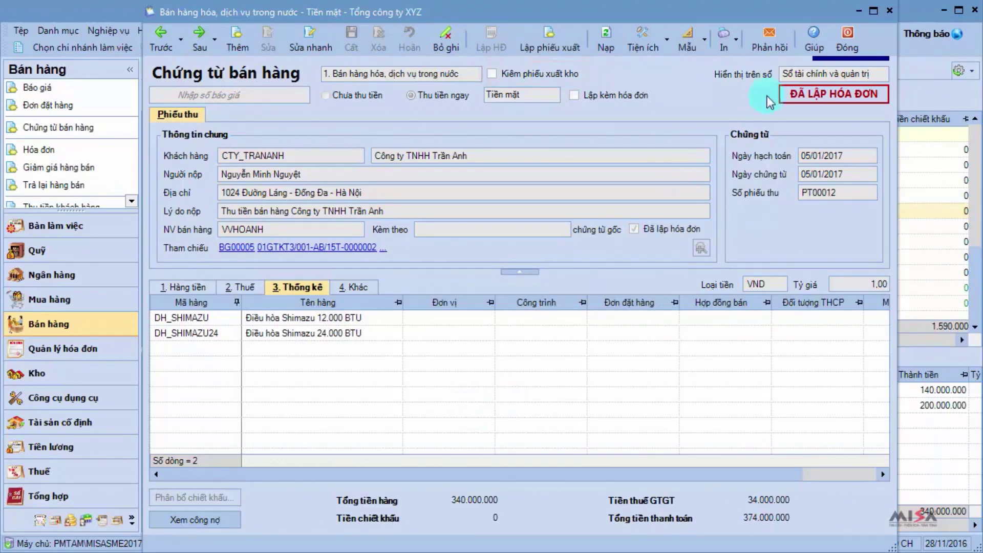
pyautogui.click(847, 39)
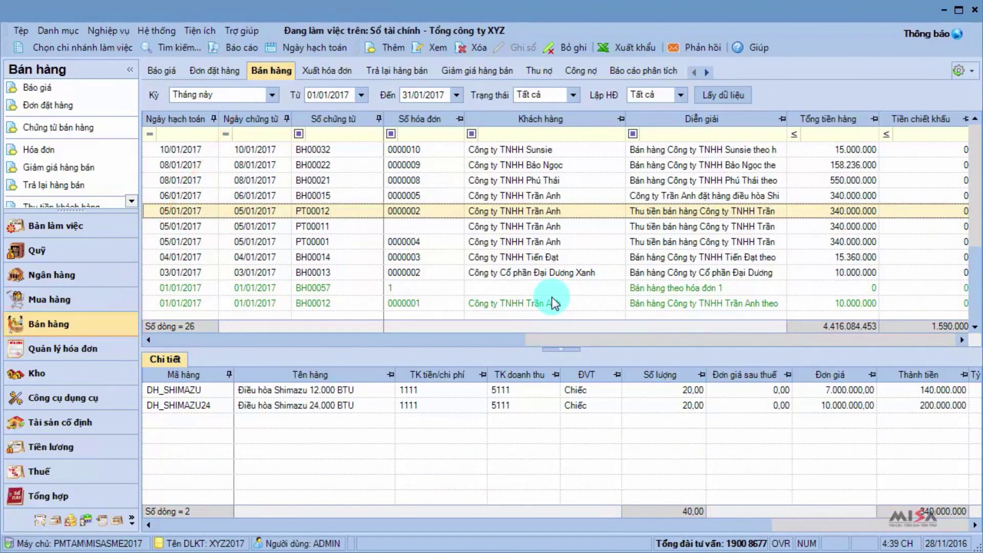
# Create a goods issue slip (Phiếu xuất kho) from sales voucher PT00012 and save it
pyautogui.rightClick(480, 209)
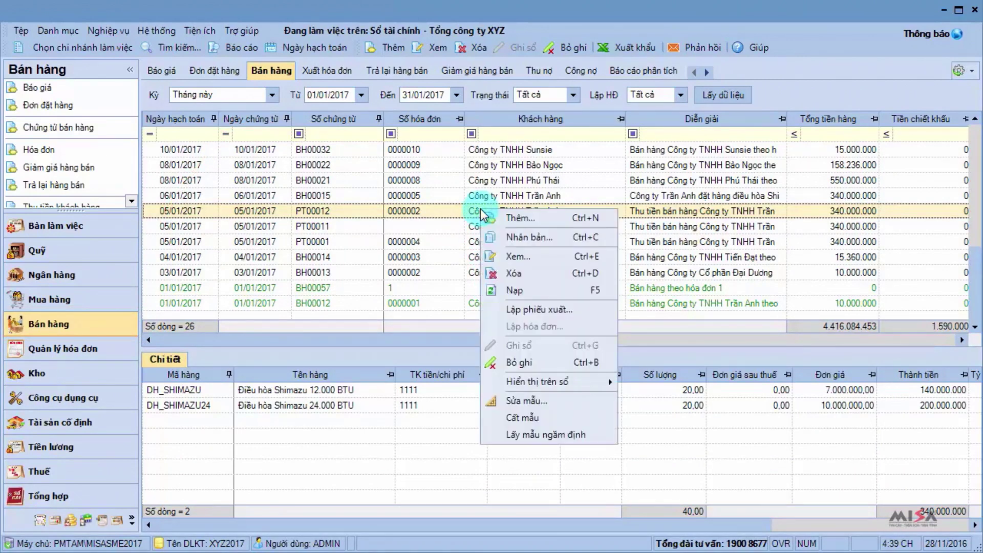
pyautogui.click(524, 314)
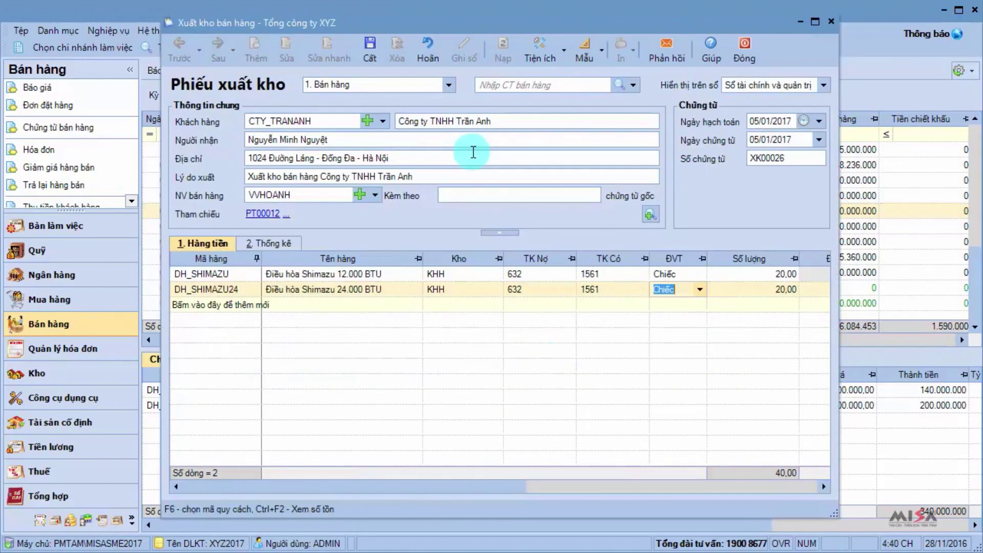
pyautogui.click(371, 50)
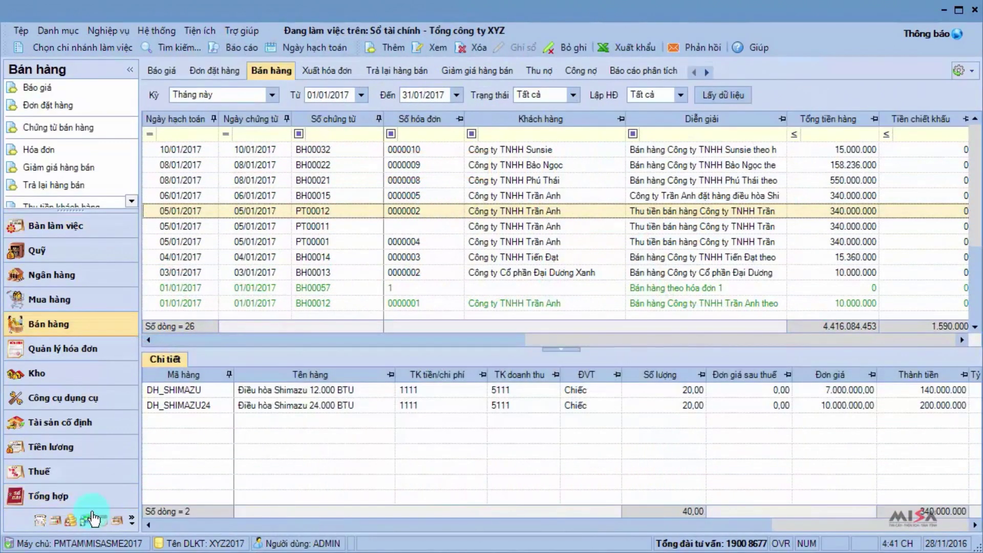
# In the Thủ kho module, review goods issue slip XK00026, post it with ledger date 05/01/2017, and close it
pyautogui.click(86, 520)
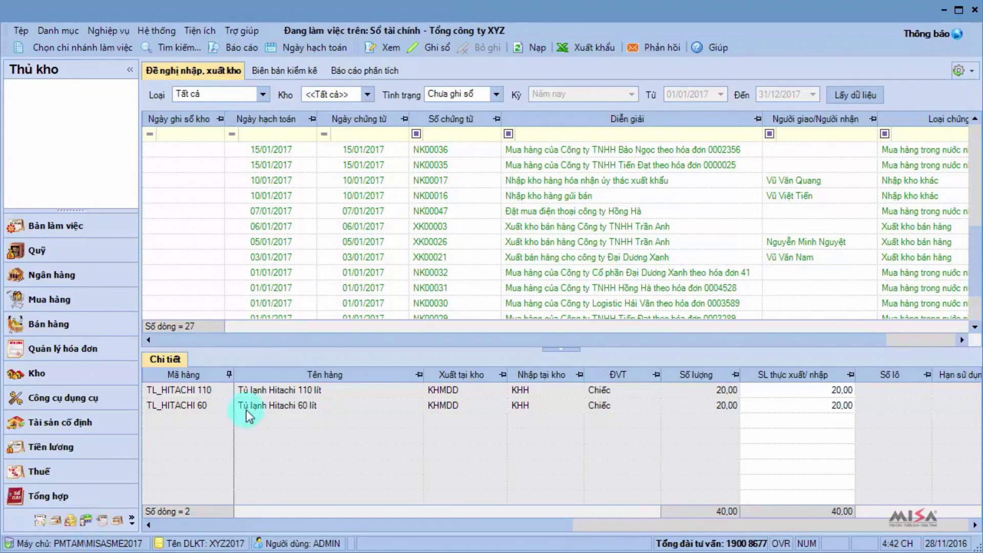
pyautogui.click(465, 241)
pyautogui.doubleClick(464, 241)
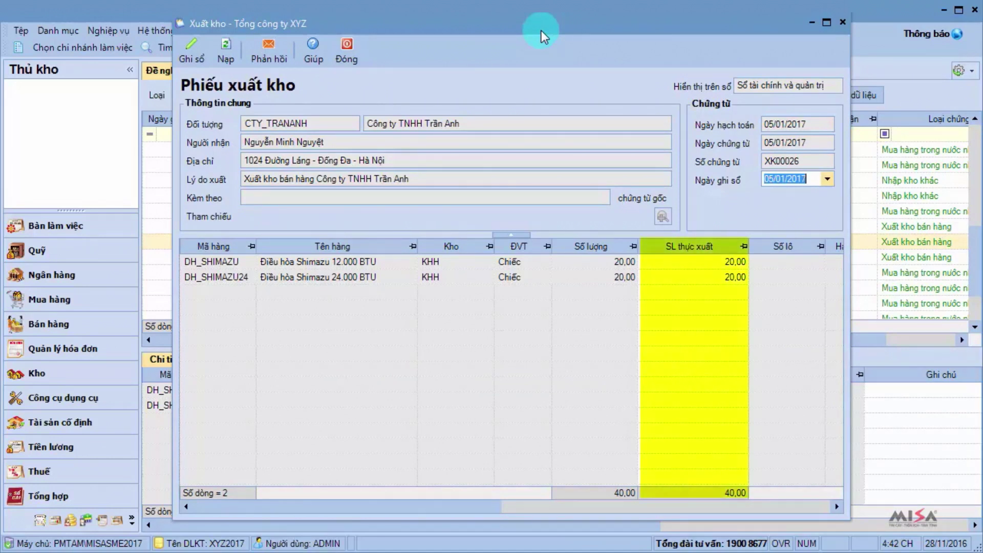
pyautogui.moveTo(462, 505); pyautogui.dragTo(603, 503)
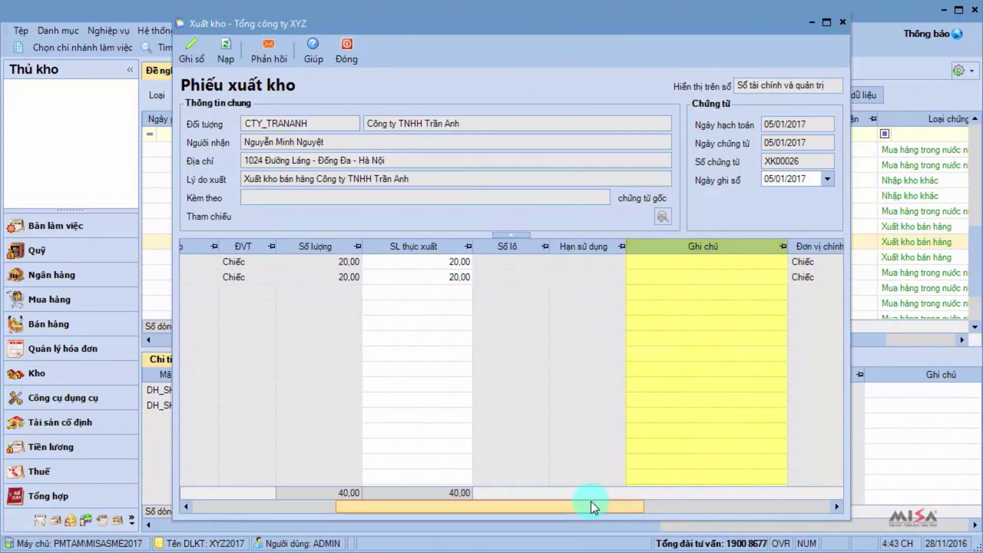
pyautogui.click(192, 51)
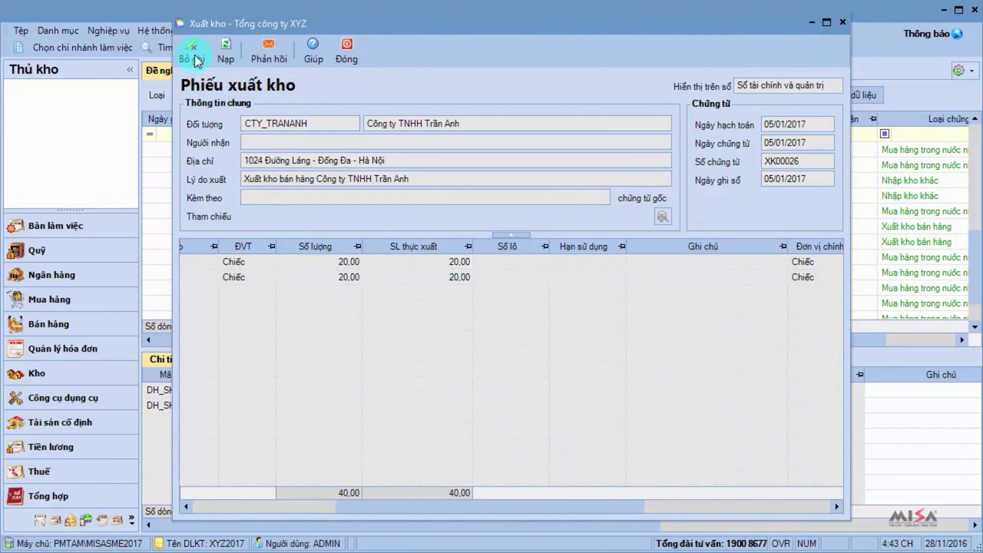
pyautogui.click(344, 51)
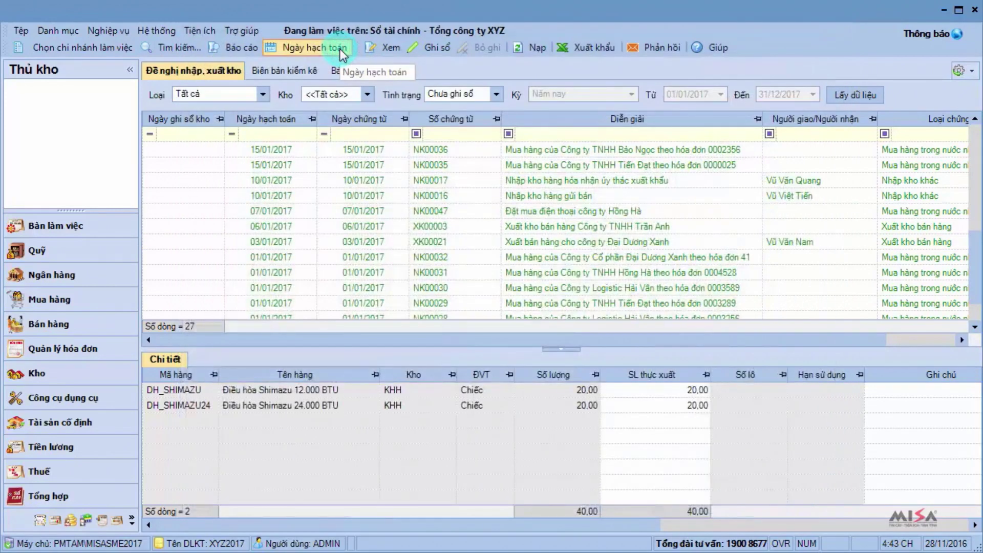